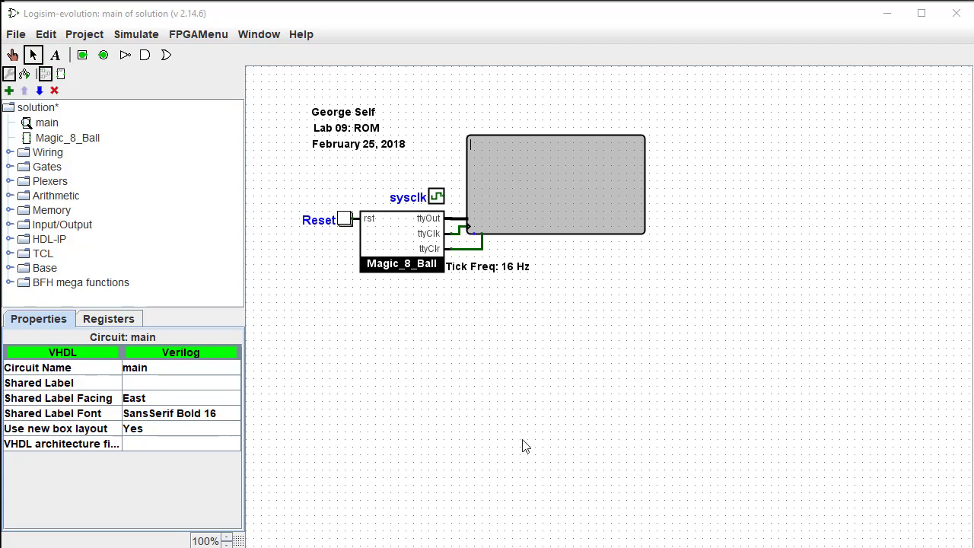
- Enable automatic clock ticks at the 16 Hz tick frequency
click(147, 35)
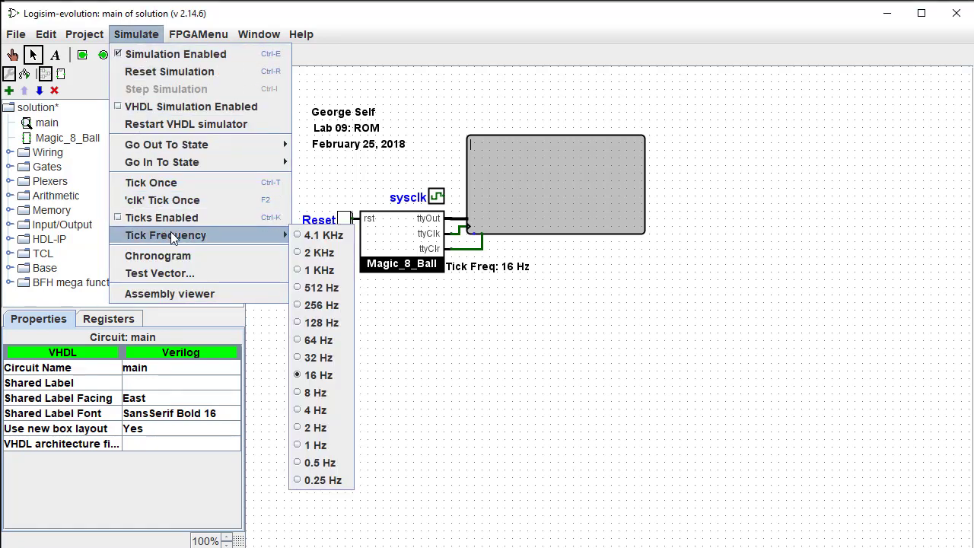
mouse_move(285, 236)
click(174, 220)
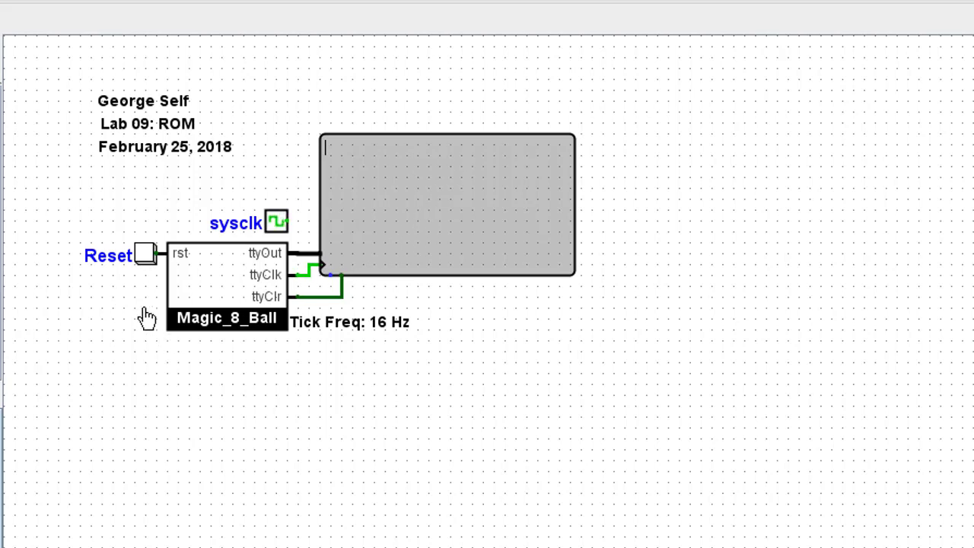
- Reset the Magic 8-Ball three times until the TTY prints "It is certain"
click(149, 259)
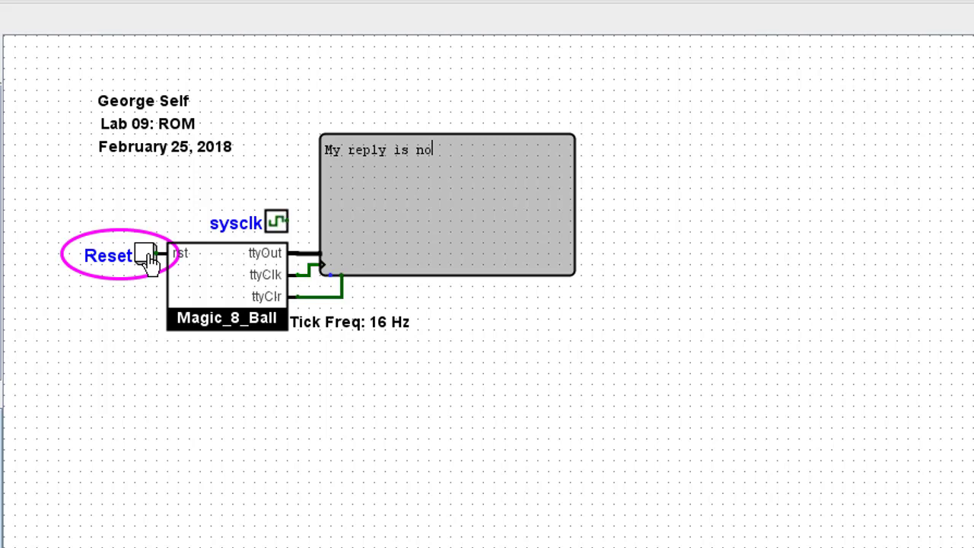
click(150, 259)
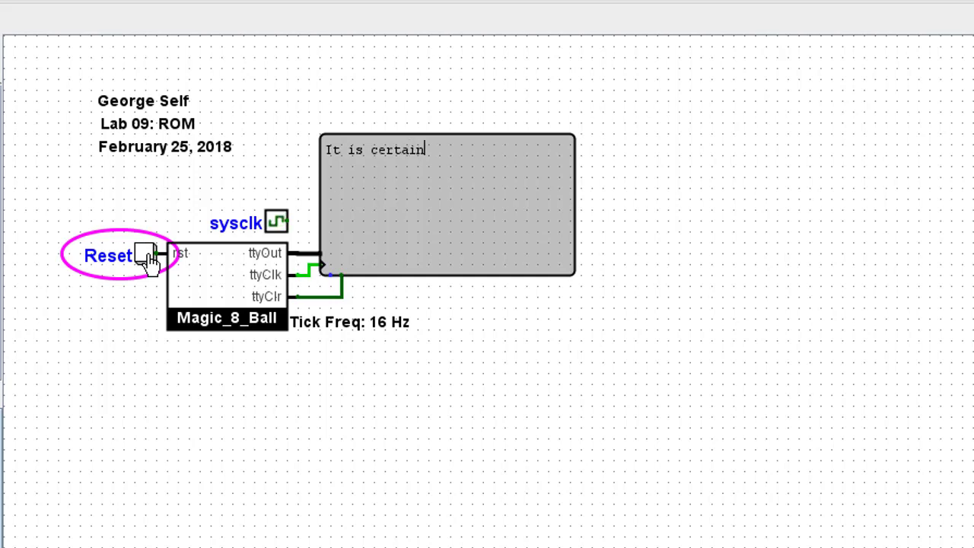
click(149, 259)
click(38, 1)
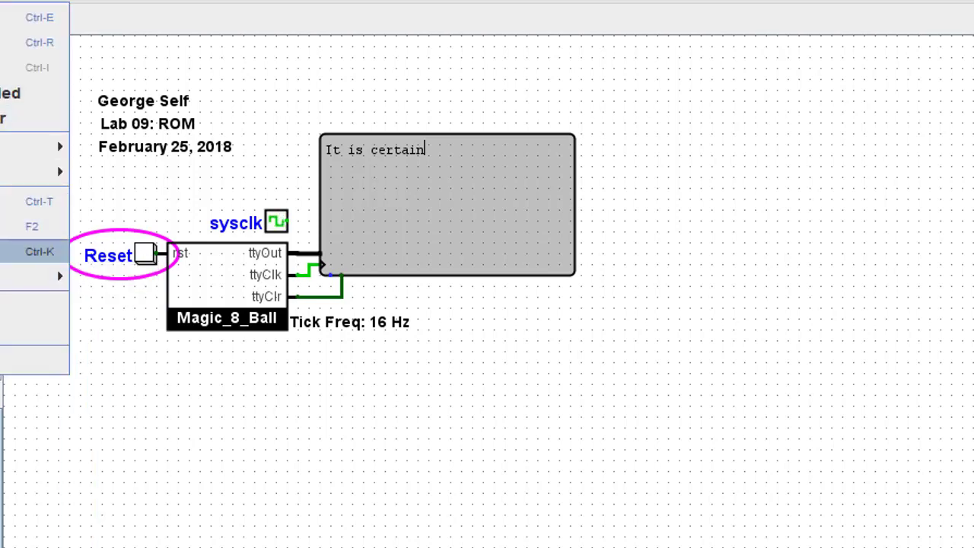
- Turn off Ticks Enabled to stop the simulation clock
click(34, 251)
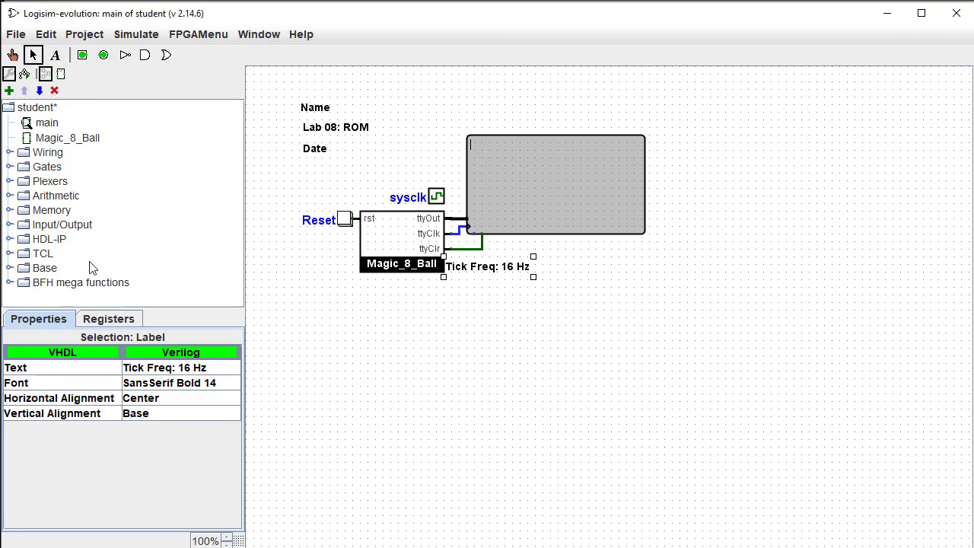
- Open the student's Magic_8_Ball subcircuit and look over its multiplexer, RNG5 and JK flip-flops
double_click(27, 138)
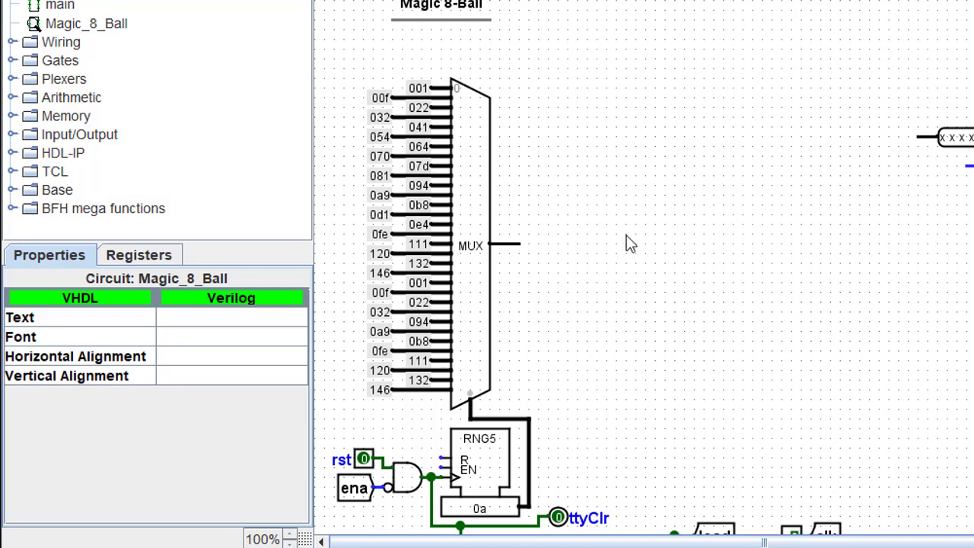
scroll(630, 244, down, 5)
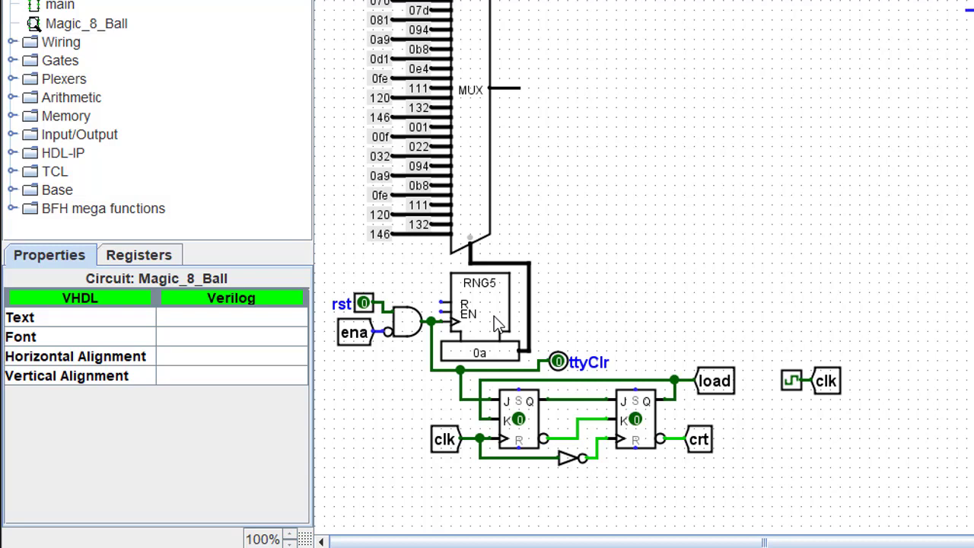
scroll(589, 297, up, 3)
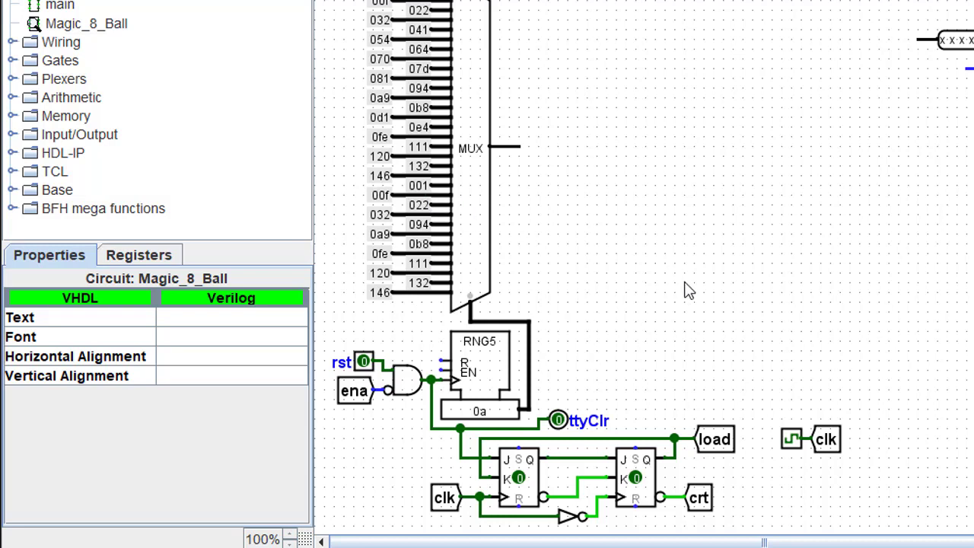
- Scroll over the solution's main circuit, whose TTY still reads "It is certain"
scroll(687, 287, down, 3)
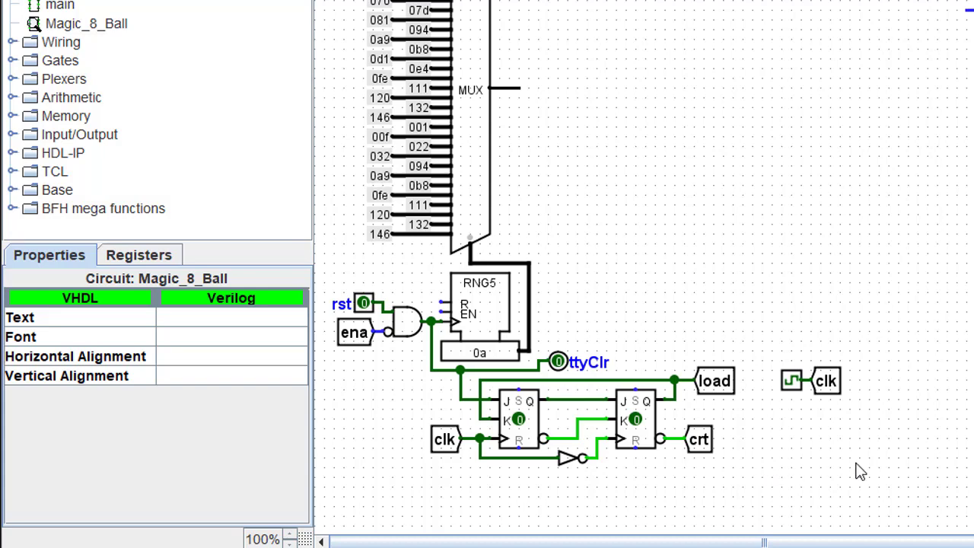
scroll(855, 465, up, 1)
scroll(727, 480, up, 5)
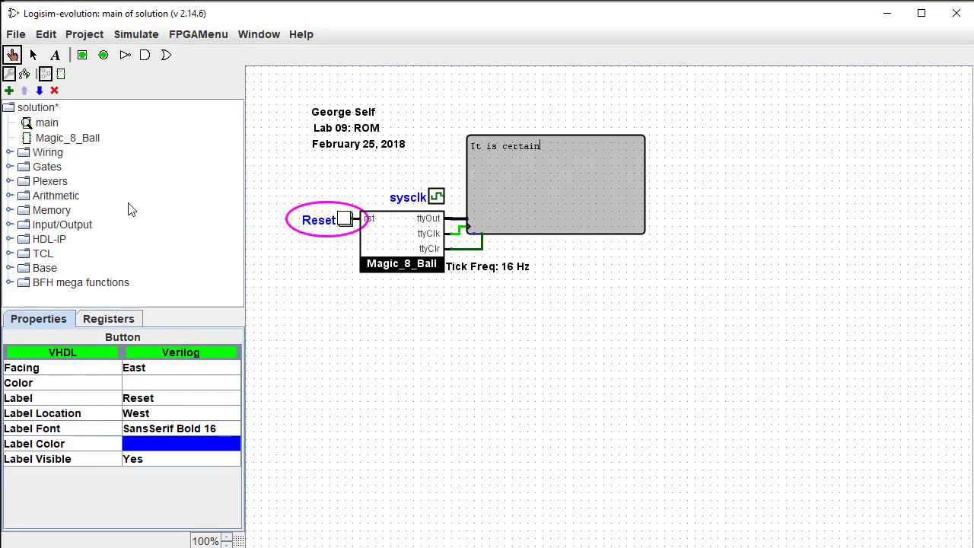
- Open the solution's Magic_8_Ball subcircuit and pan right to the ROM, ttyOut and ttyClk
double_click(73, 140)
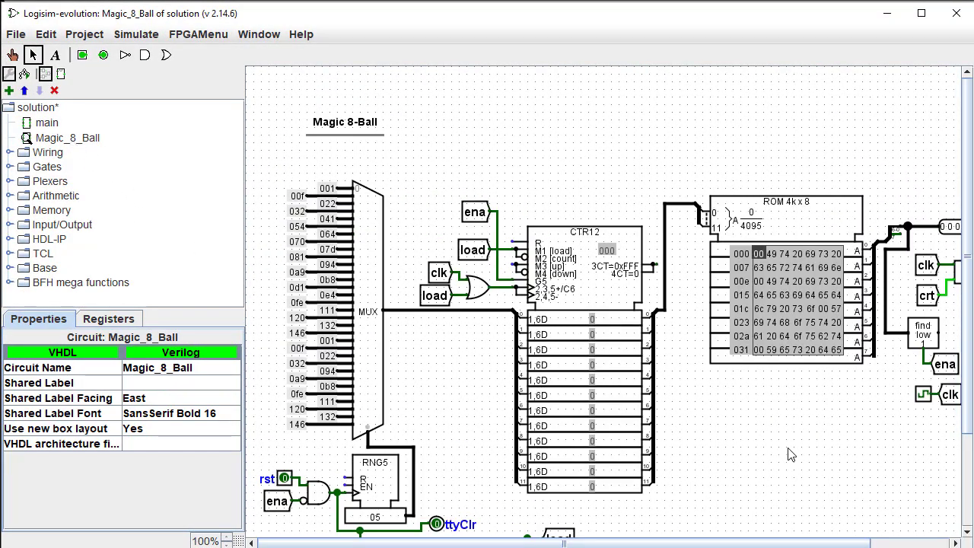
scroll(796, 449, down, 2)
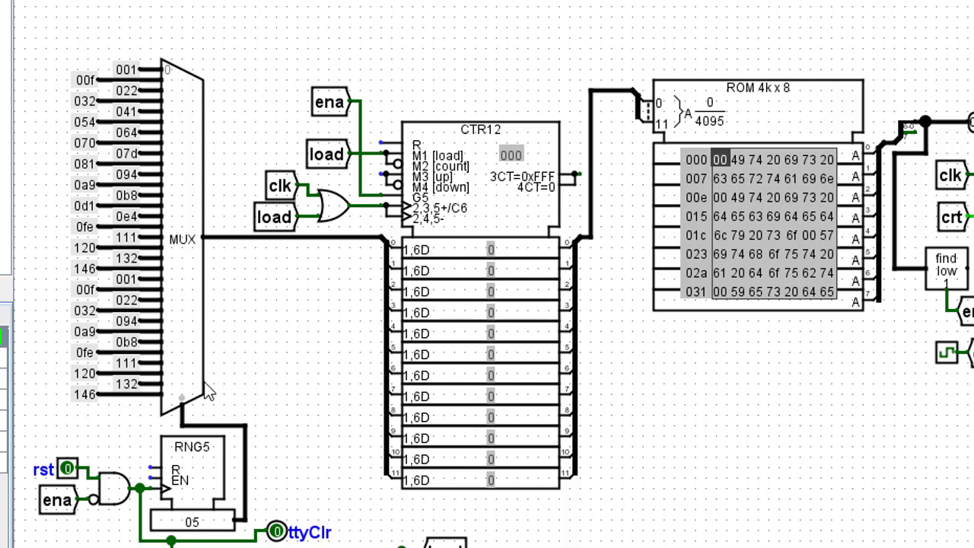
scroll(680, 394, right, 5)
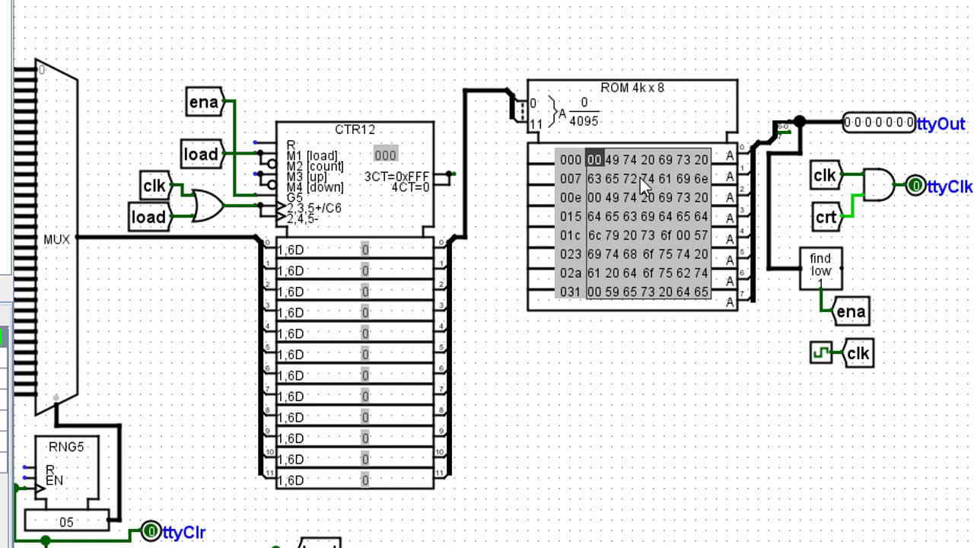
right_click(640, 177)
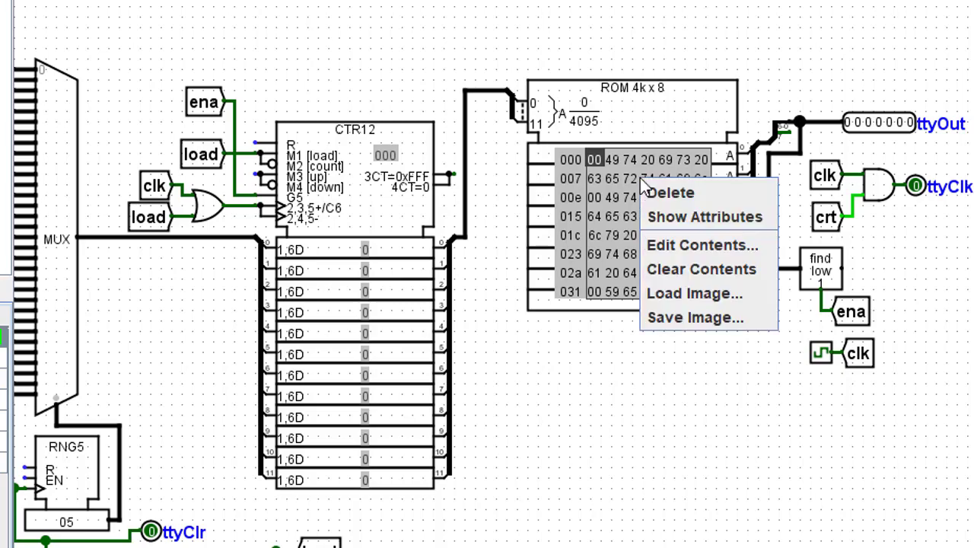
click(670, 246)
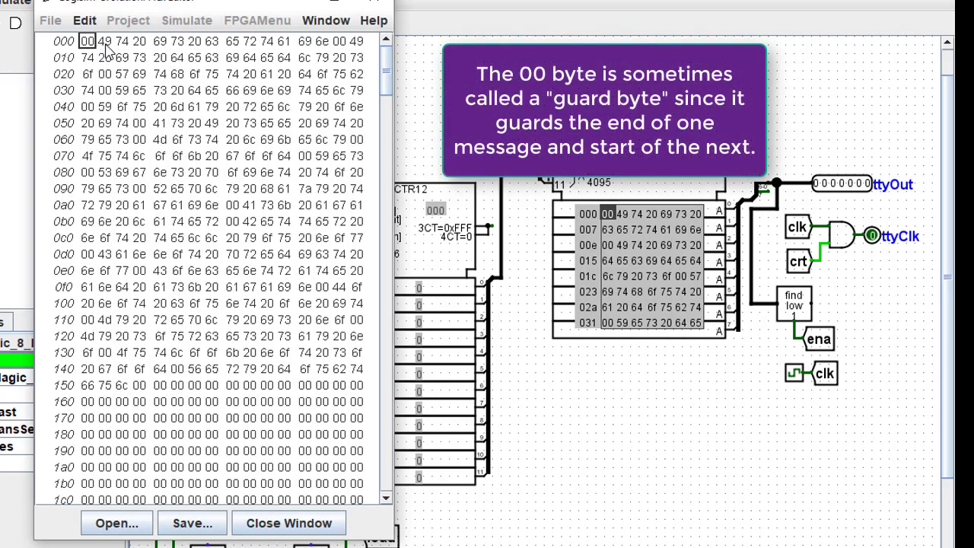
click(106, 43)
click(323, 42)
click(340, 42)
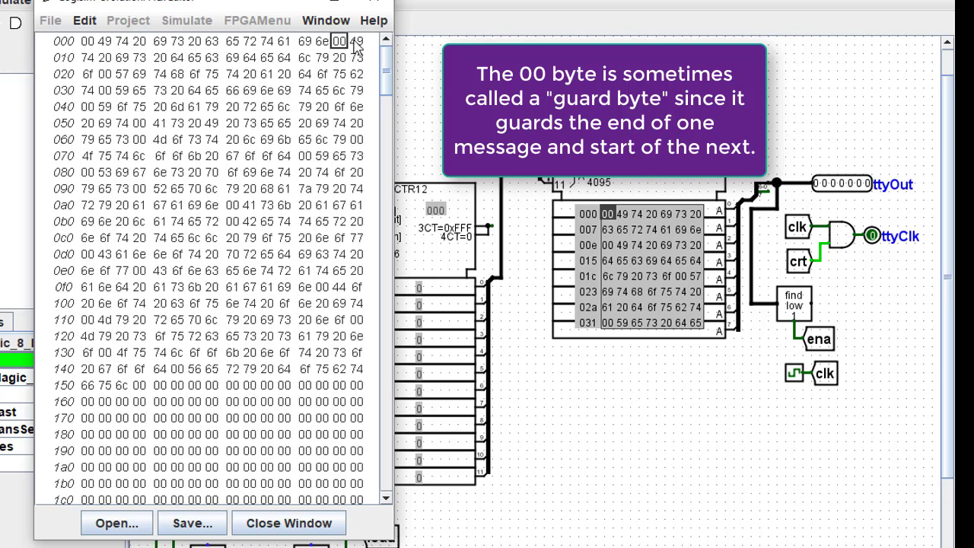
click(355, 42)
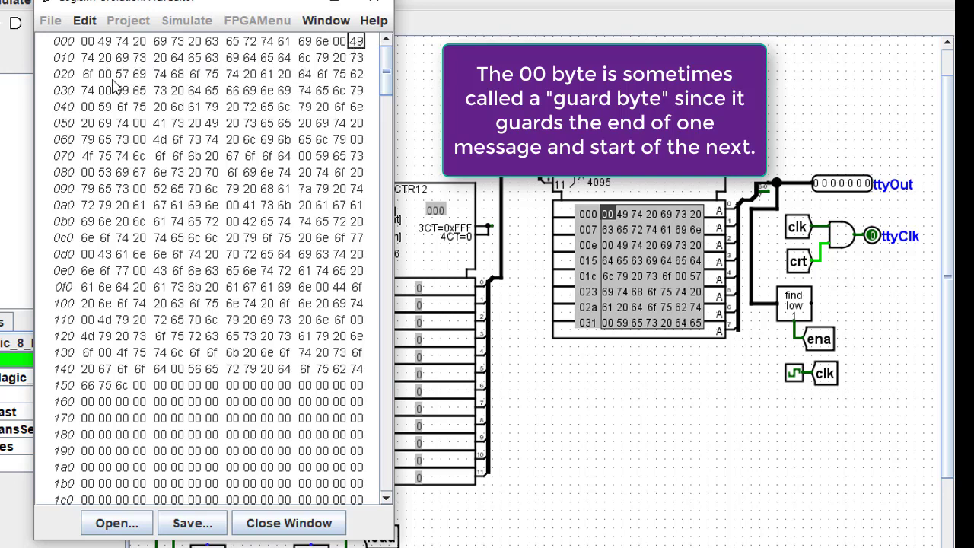
click(89, 76)
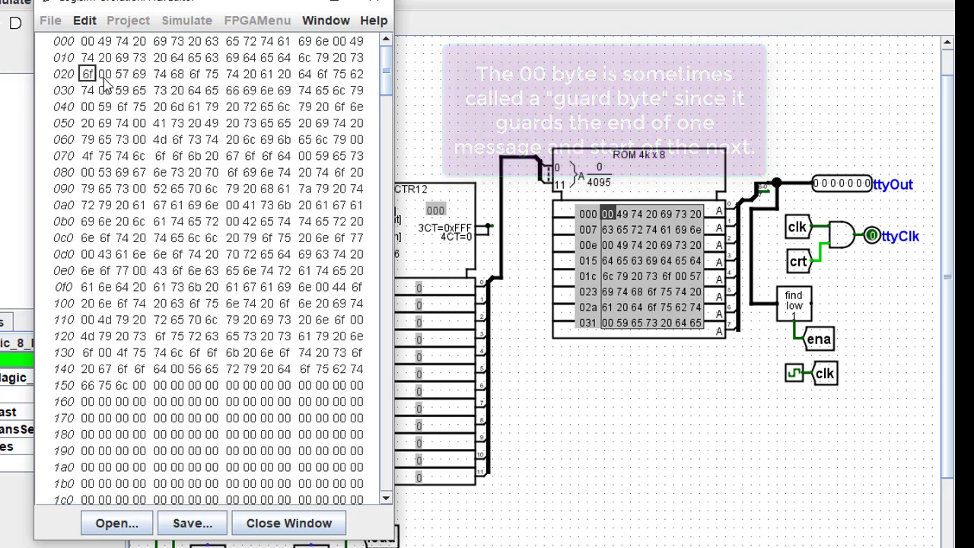
click(104, 76)
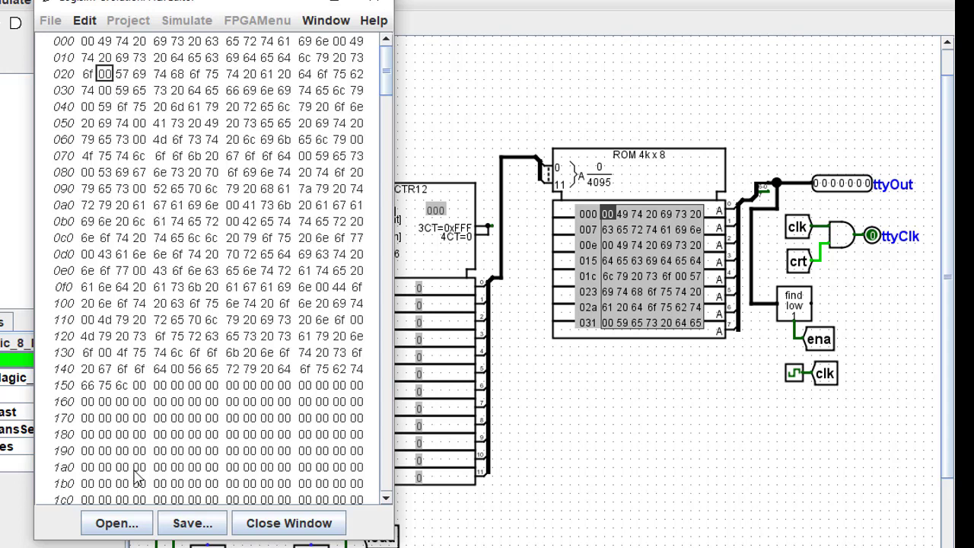
click(266, 525)
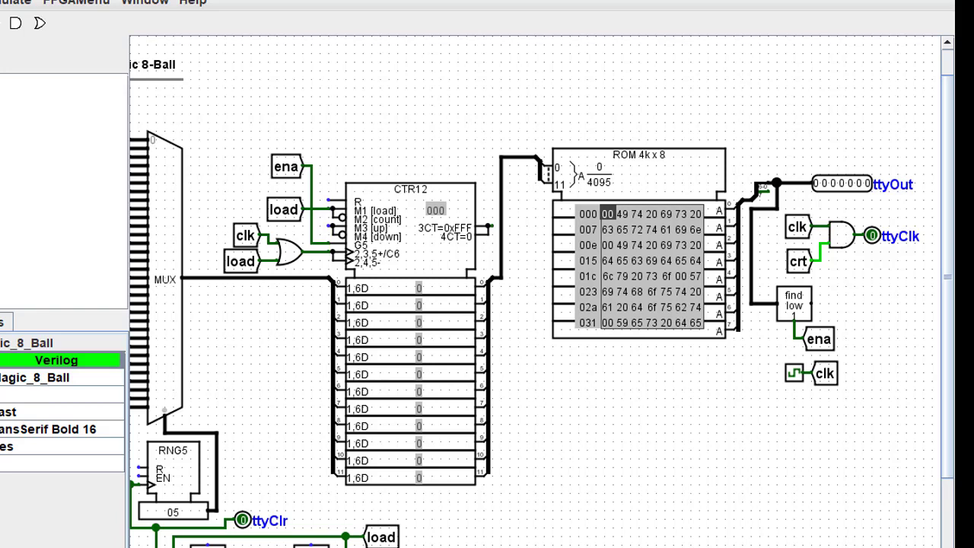
scroll(153, 460, left, 3)
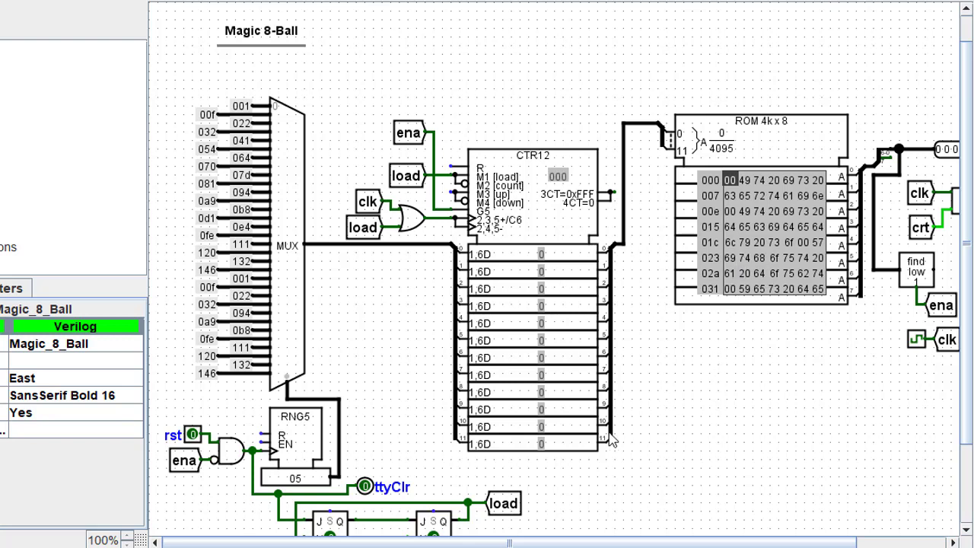
drag(575, 537, 665, 537)
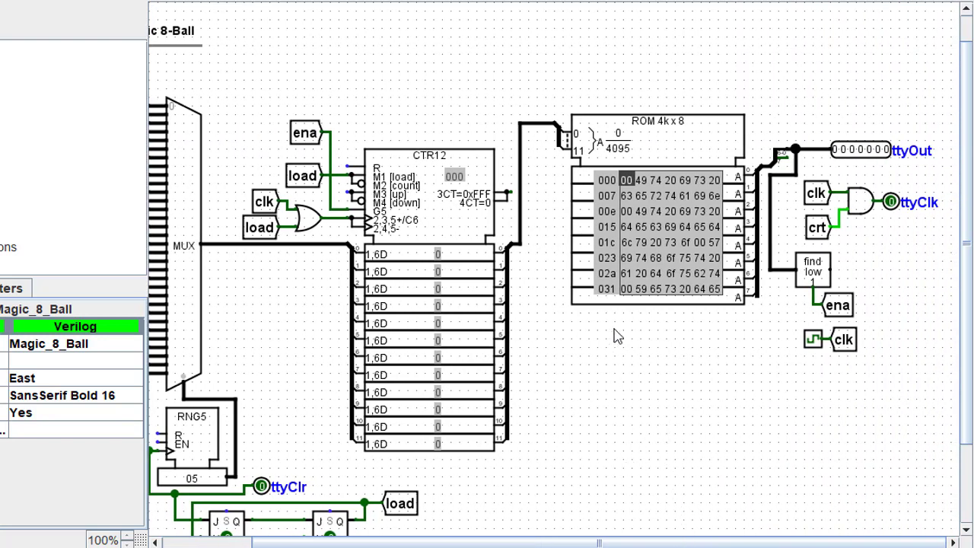
click(641, 188)
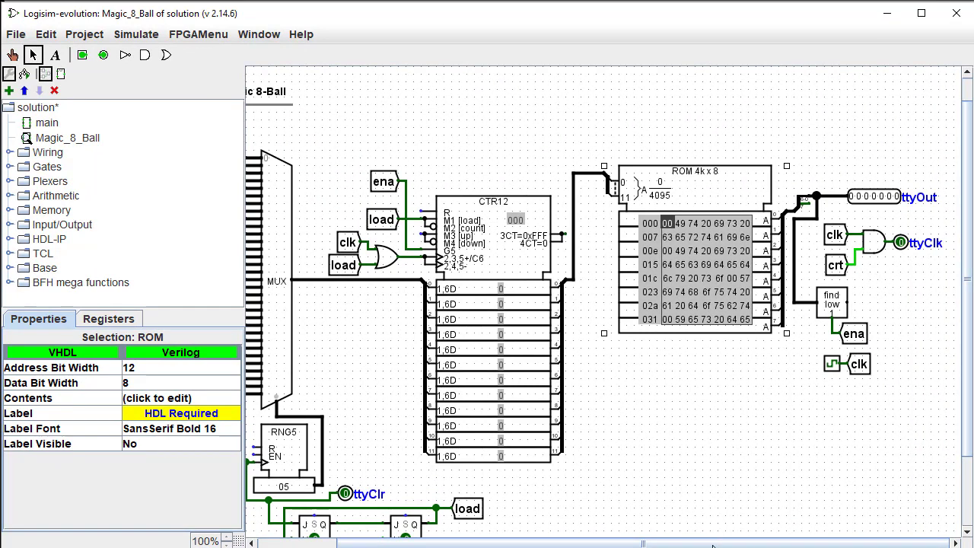
double_click(27, 124)
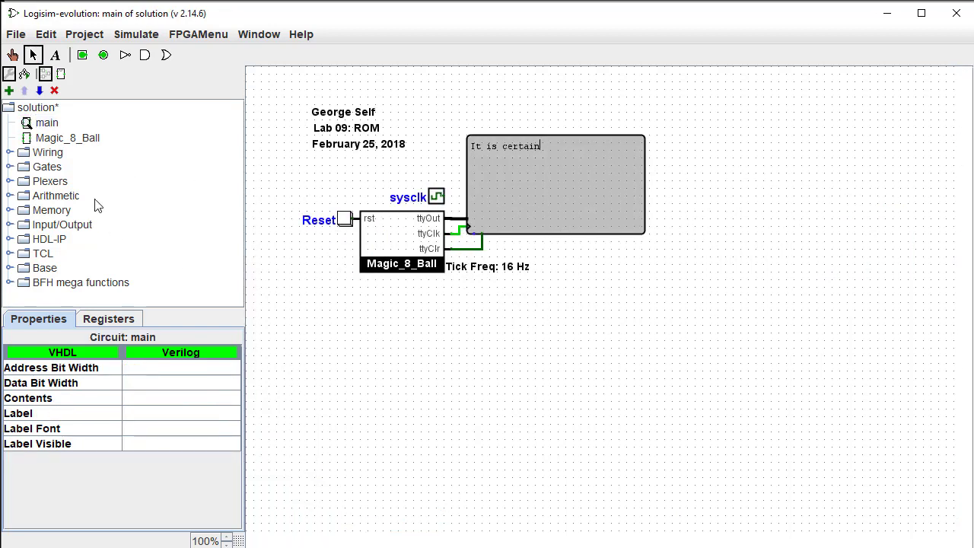
click(27, 139)
double_click(26, 139)
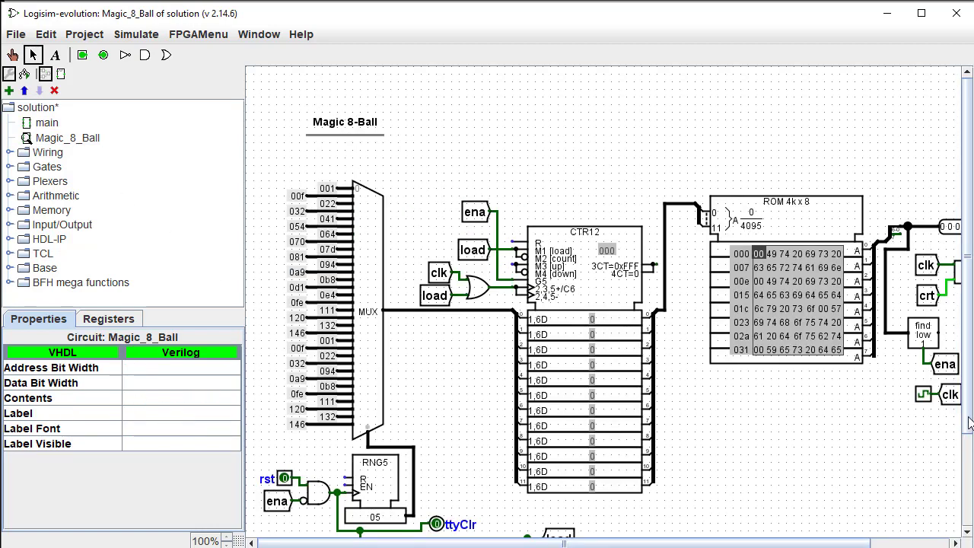
scroll(946, 457, down, 5)
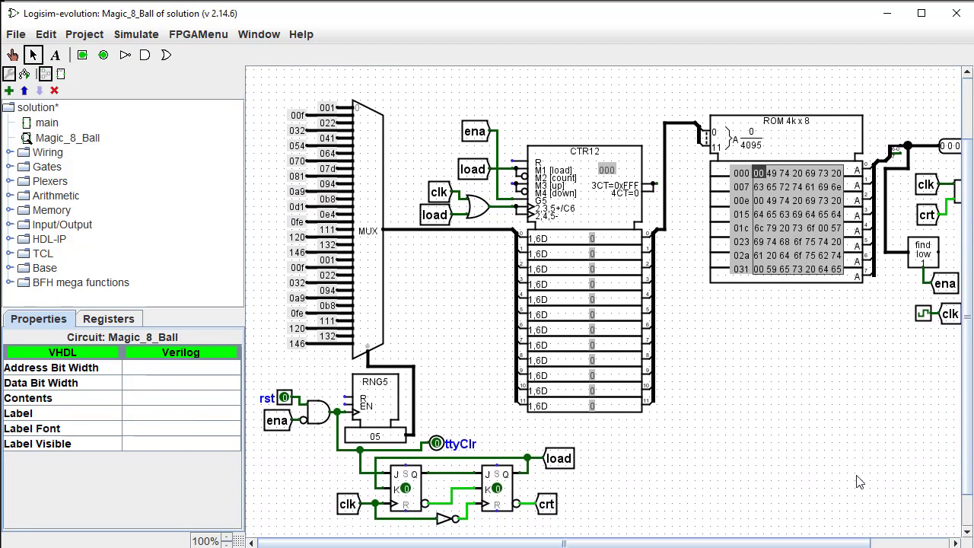